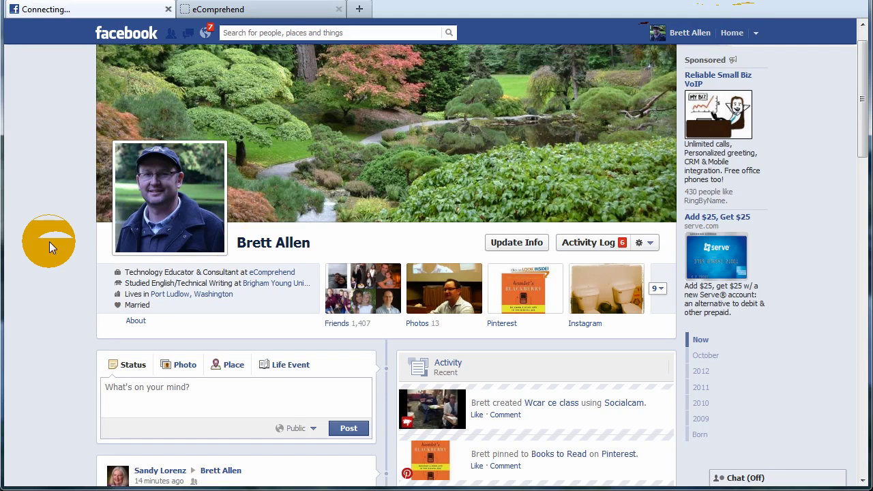
Draft a status update about daydreaming of Thanksgiving Dinner instead of working on the real estate blog, ending with "did I mention the pie!?!".
{"action": "scroll", "coordinate": [49, 242], "scroll_direction": "down", "scroll_amount": 4}
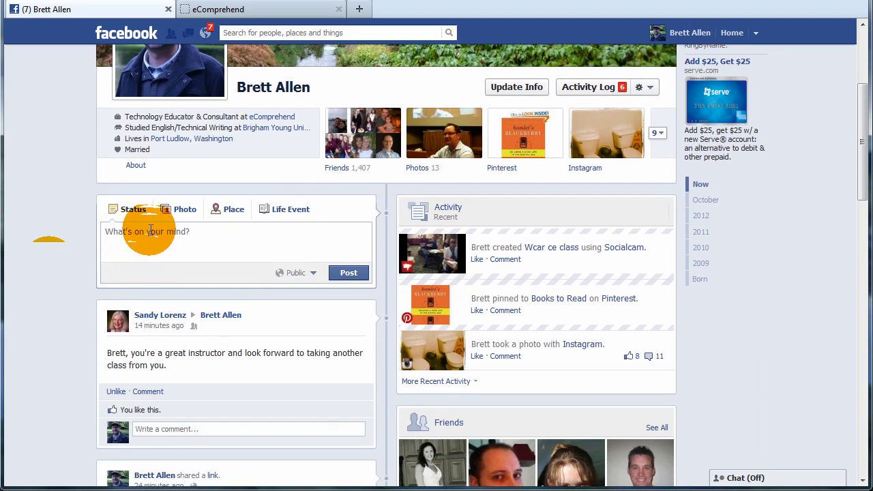
{"action": "left_click", "coordinate": [113, 233]}
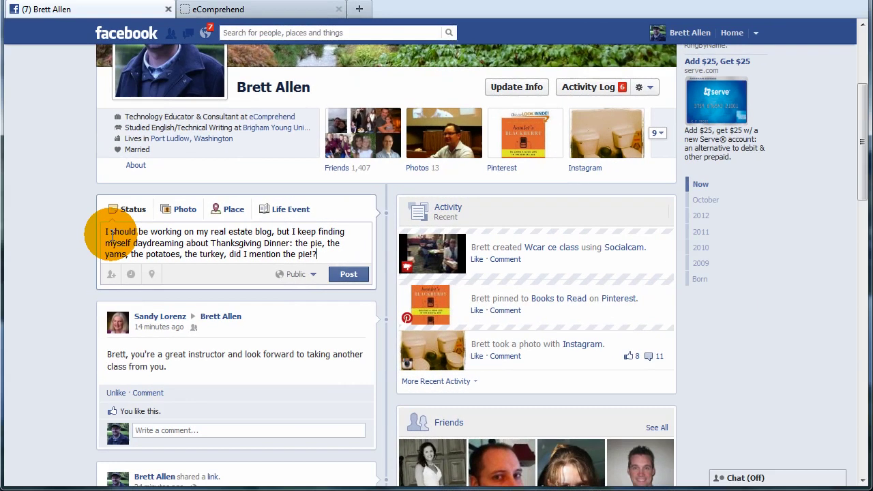
{"action": "type", "text": "!"}
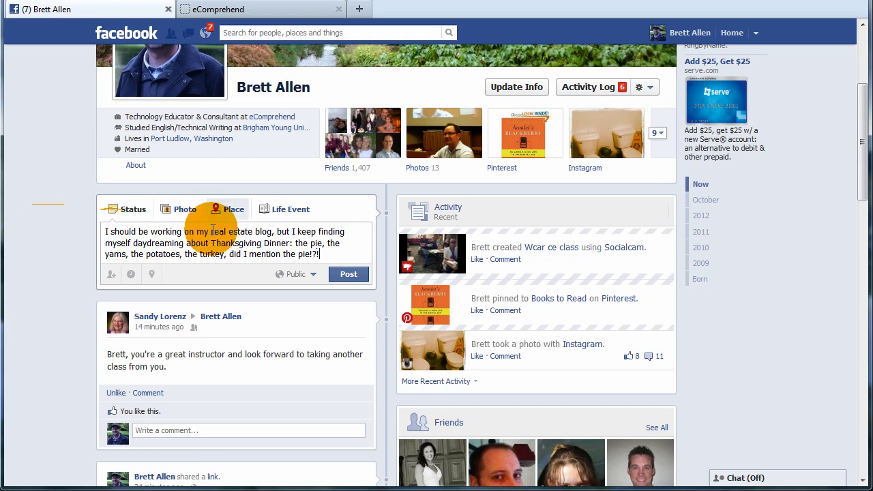
{"action": "left_click_drag", "start_coordinate": [264, 235], "coordinate": [190, 233]}
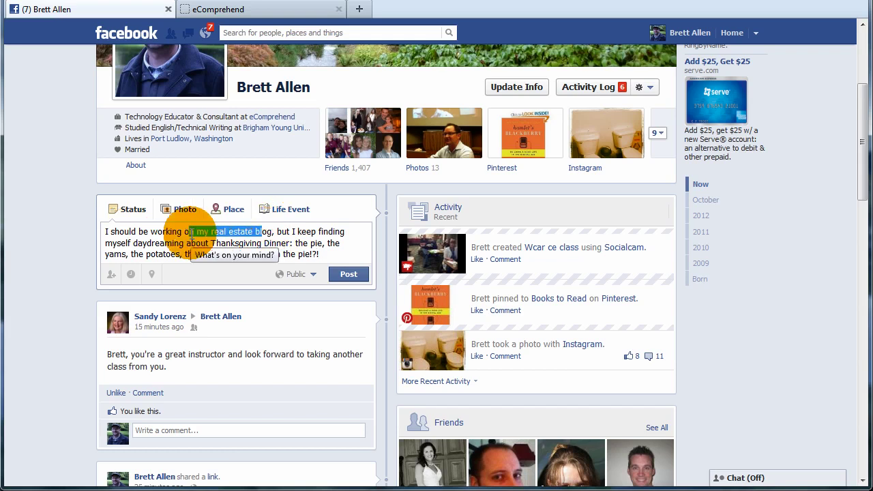
{"action": "left_click_drag", "start_coordinate": [292, 233], "coordinate": [315, 254]}
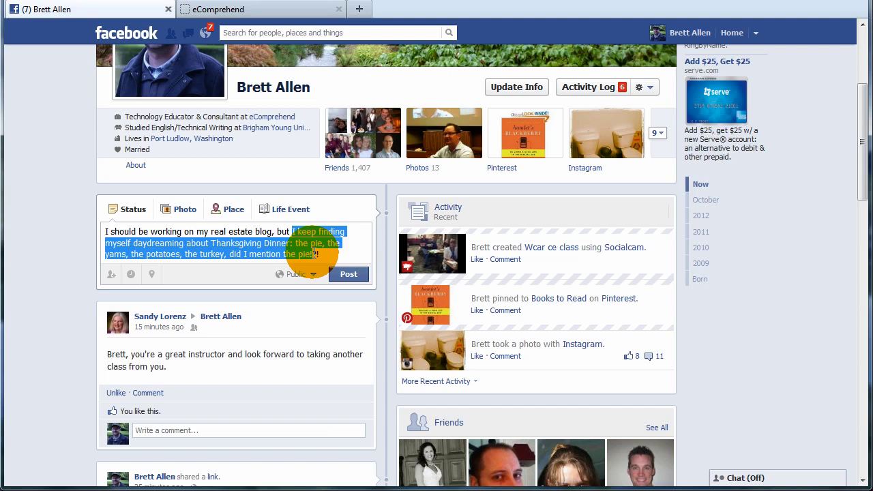
{"action": "left_click", "coordinate": [222, 240]}
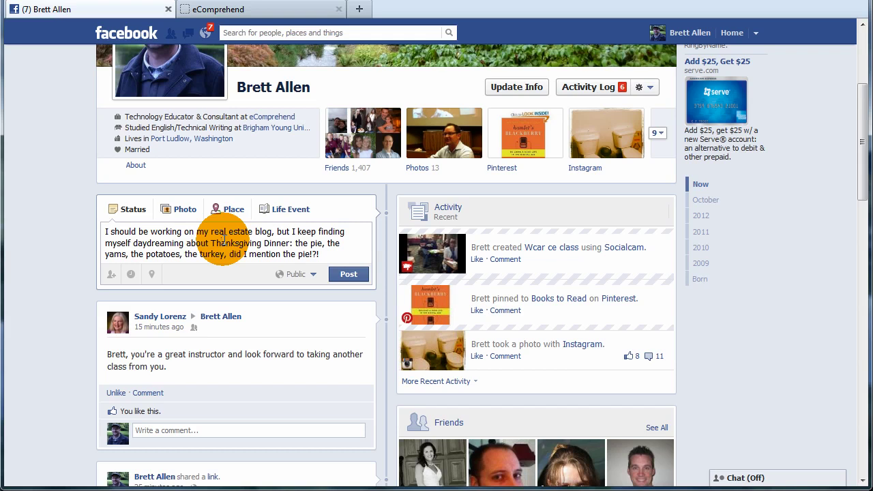
Try the Friends except Acquaintances audience on the draft status, and switch it to the Realtor list.
{"action": "left_click", "coordinate": [310, 280]}
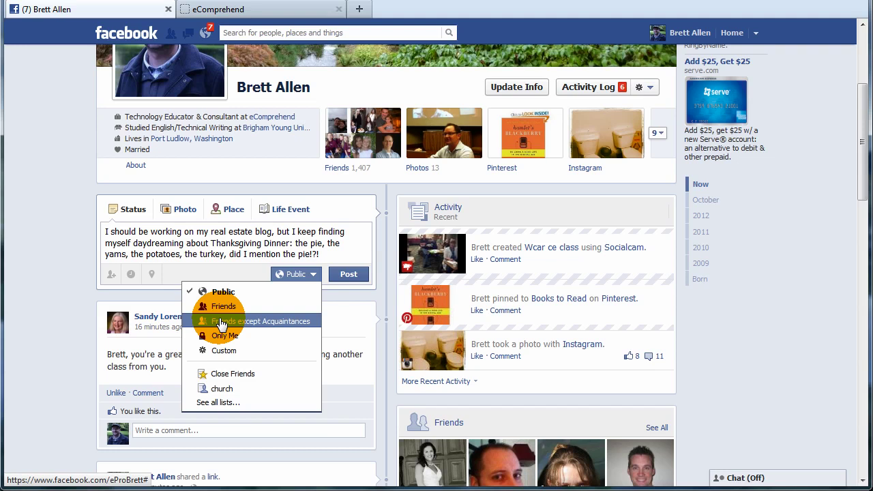
{"action": "left_click", "coordinate": [250, 321]}
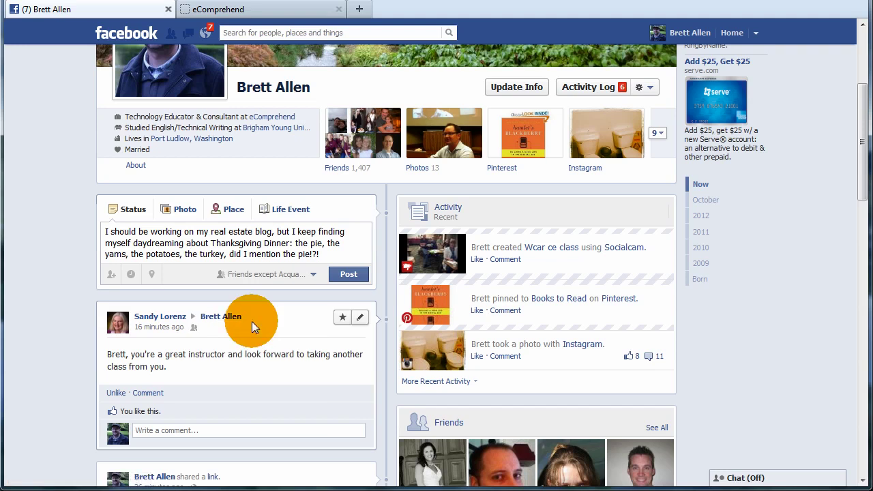
{"action": "left_click", "coordinate": [281, 274]}
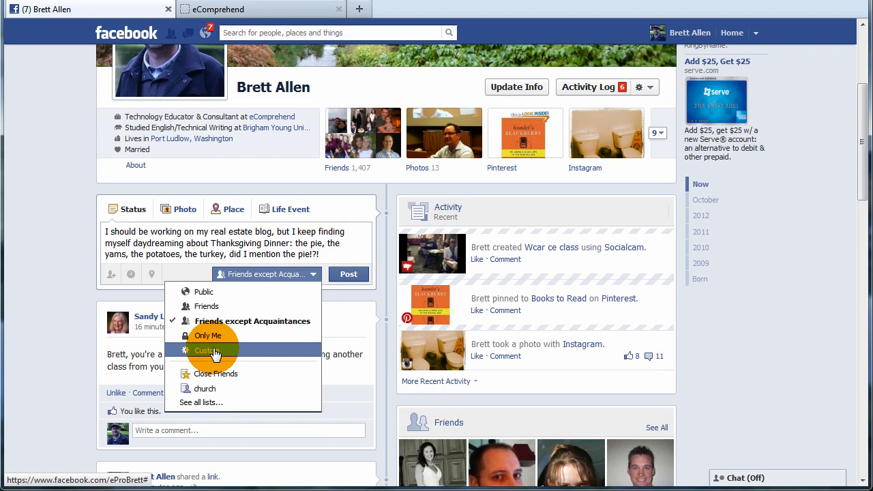
{"action": "left_click", "coordinate": [205, 404]}
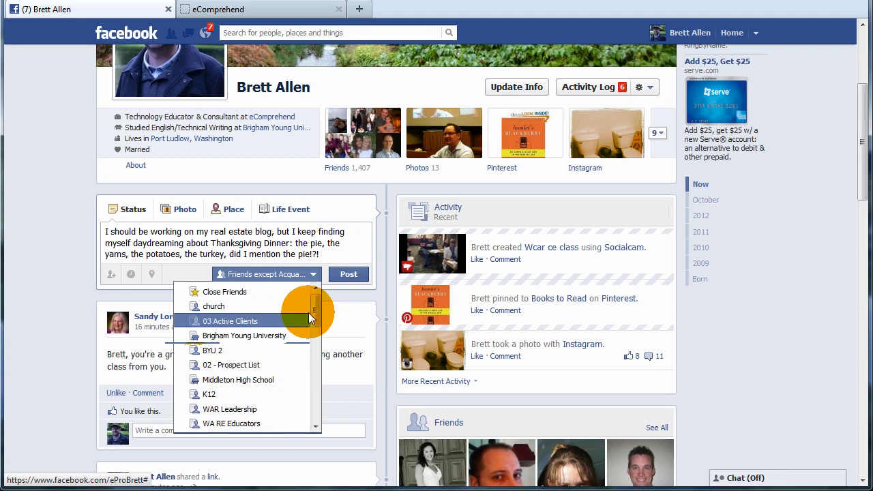
{"action": "left_click_drag", "start_coordinate": [312, 304], "coordinate": [307, 341]}
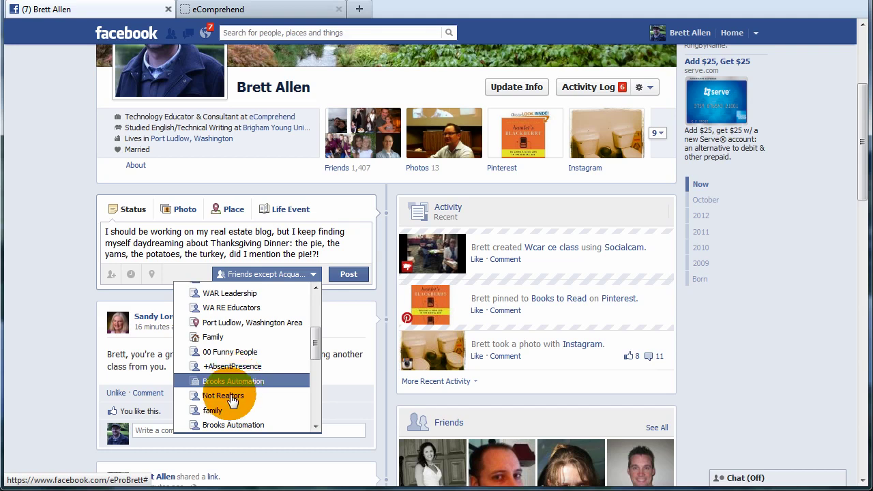
{"action": "left_click_drag", "start_coordinate": [311, 342], "coordinate": [299, 382]}
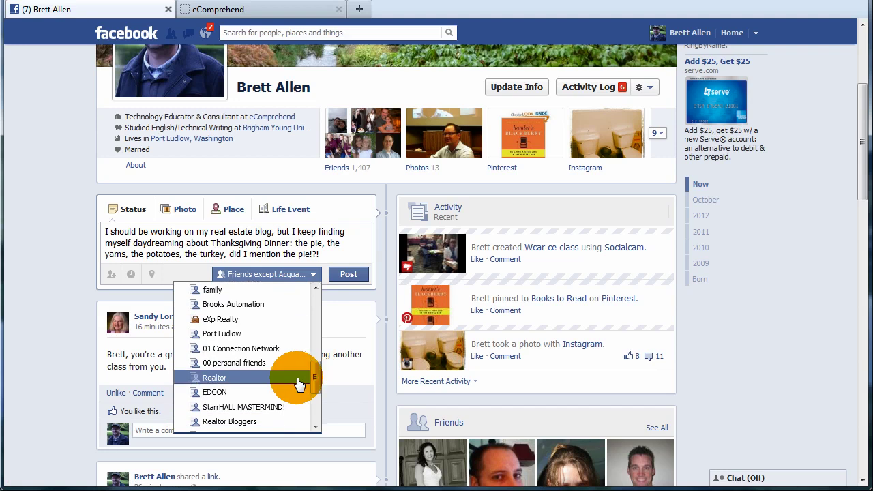
{"action": "left_click", "coordinate": [208, 377]}
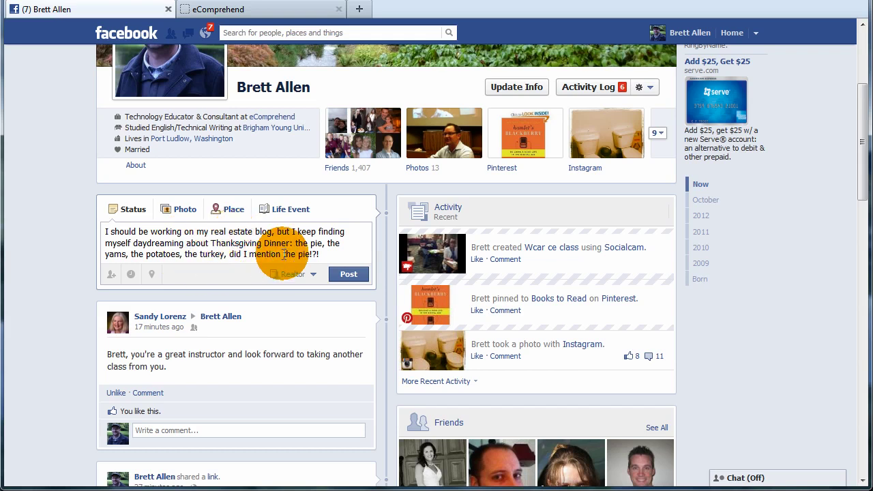
Set the draft status's audience to Friends and publish it.
{"action": "left_click", "coordinate": [313, 274]}
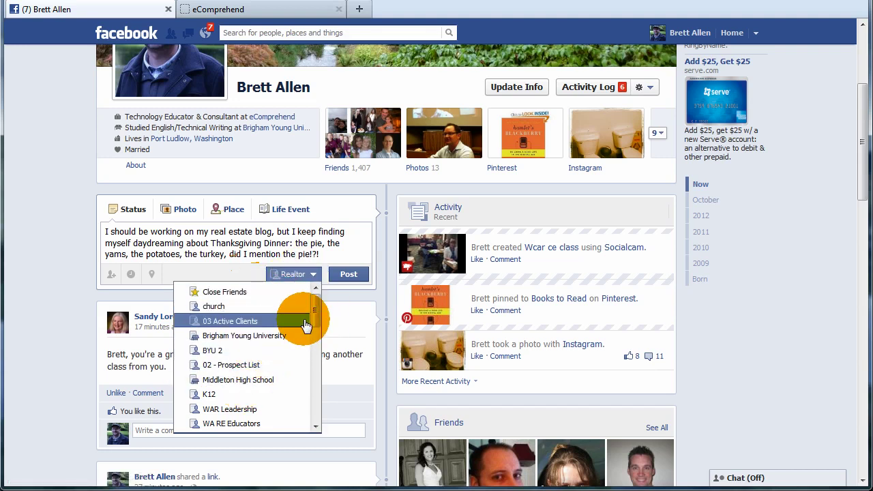
{"action": "left_click_drag", "start_coordinate": [315, 310], "coordinate": [319, 410]}
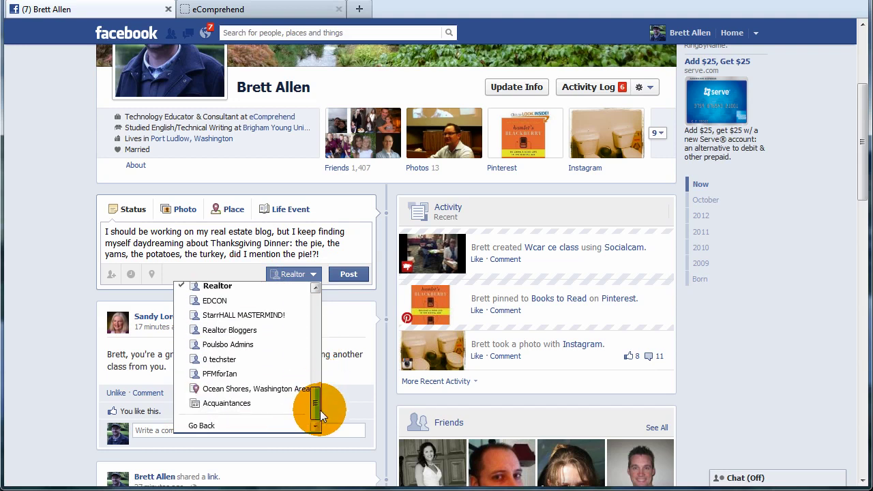
{"action": "left_click", "coordinate": [201, 425]}
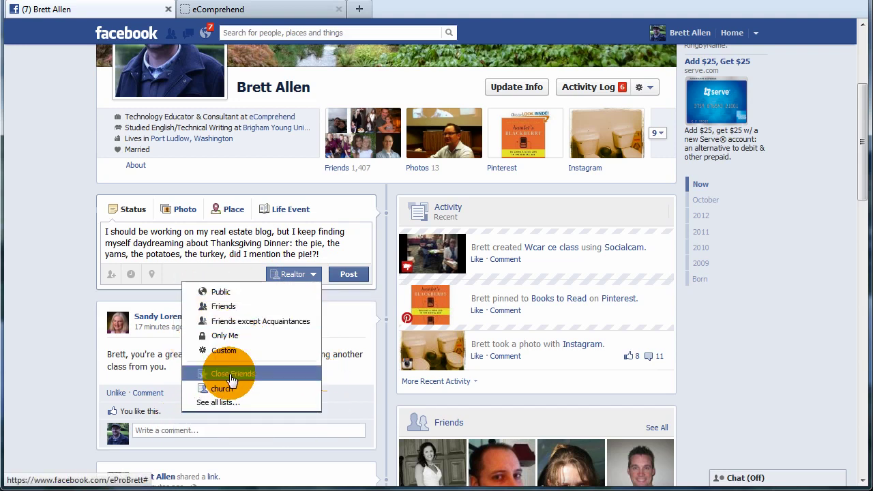
{"action": "left_click", "coordinate": [229, 309]}
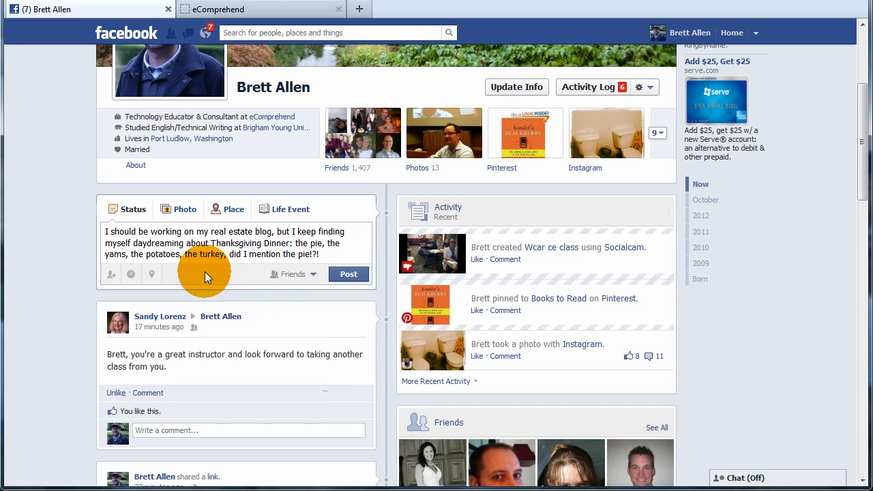
{"action": "left_click", "coordinate": [348, 275]}
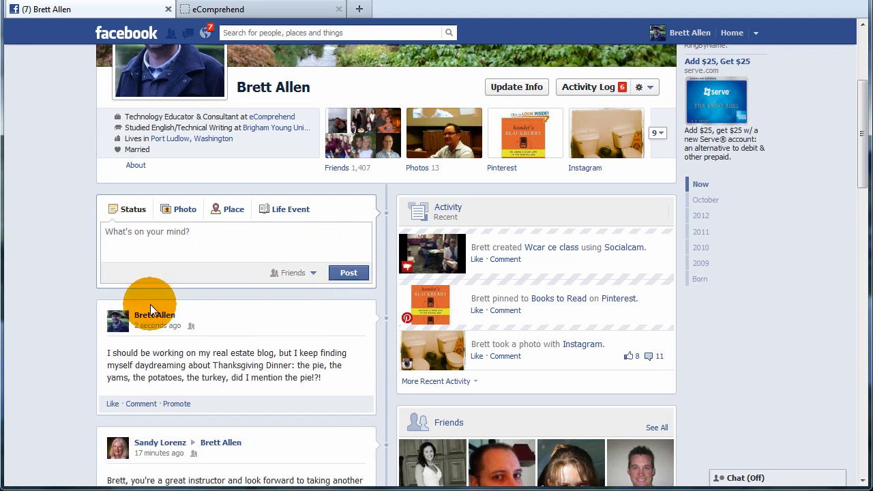
Change the audience of the newly published Thanksgiving status to Public.
{"action": "left_click", "coordinate": [195, 327]}
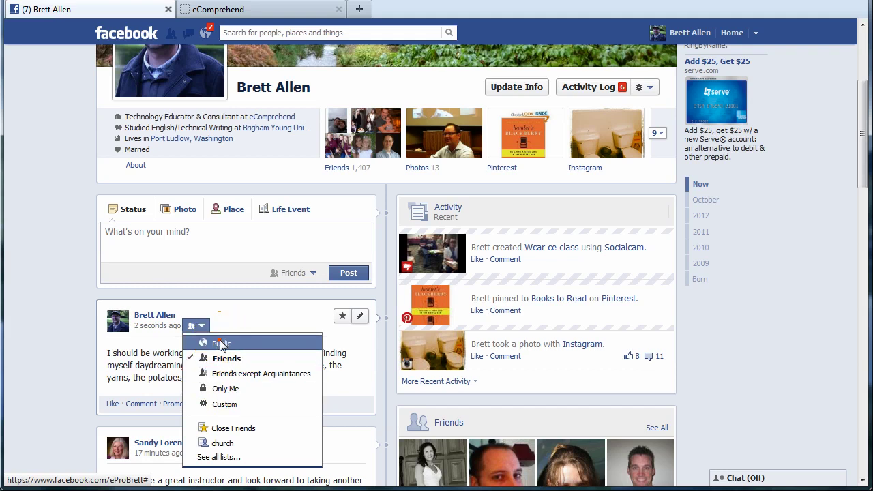
{"action": "left_click", "coordinate": [221, 344]}
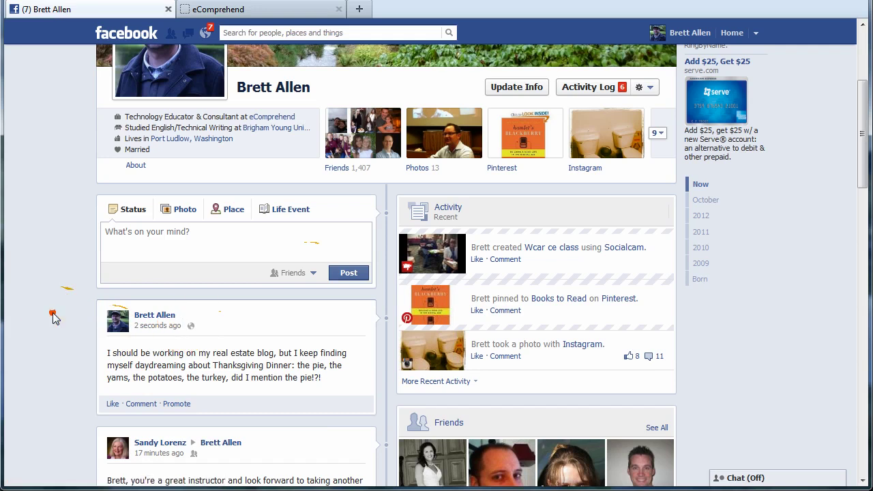
Give the shared blog link "I just posted a new blog post" a custom privacy setting visible to Friends of Friends.
{"action": "scroll", "coordinate": [53, 315], "scroll_direction": "down", "scroll_amount": 3}
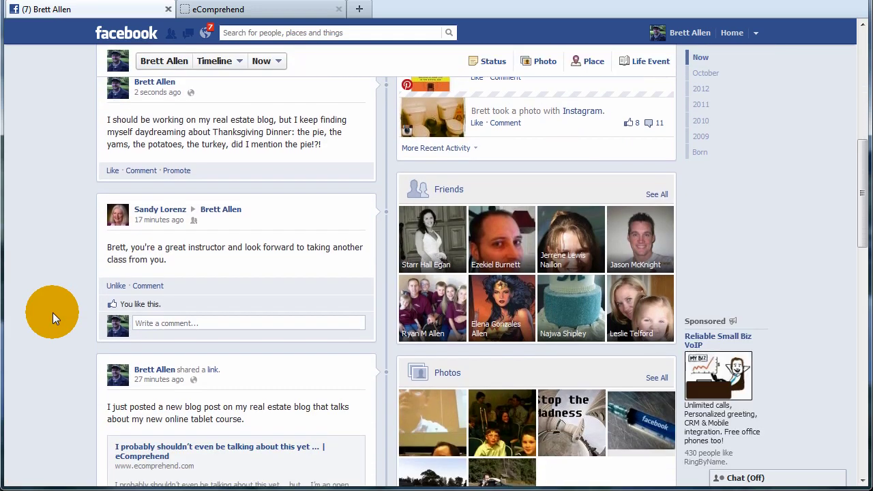
{"action": "scroll", "coordinate": [52, 313], "scroll_direction": "down", "scroll_amount": 2}
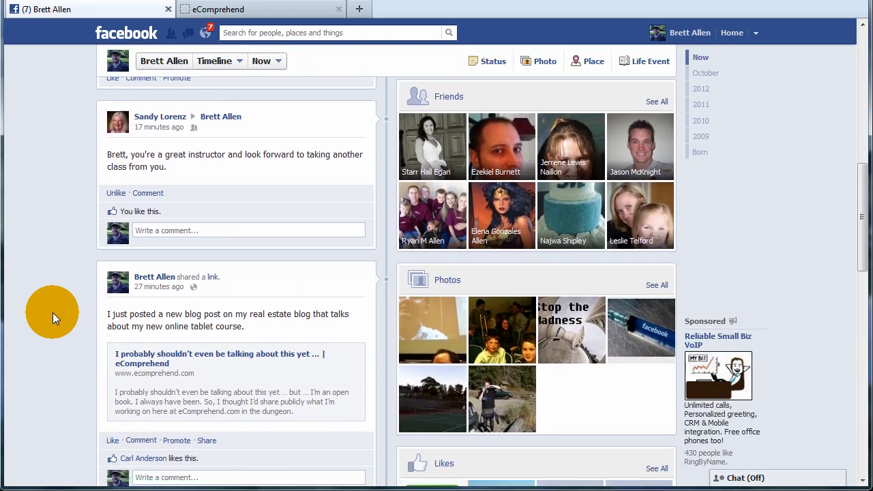
{"action": "scroll", "coordinate": [53, 313], "scroll_direction": "up", "scroll_amount": 2}
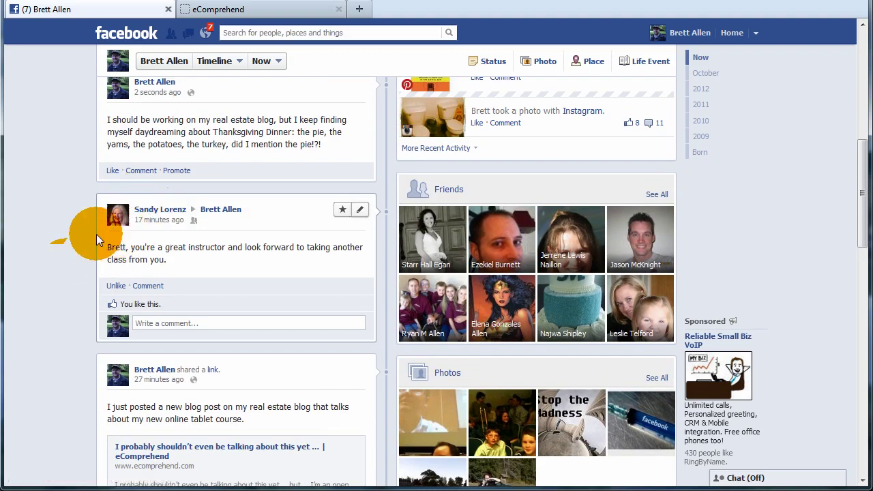
{"action": "scroll", "coordinate": [70, 261], "scroll_direction": "down", "scroll_amount": 3}
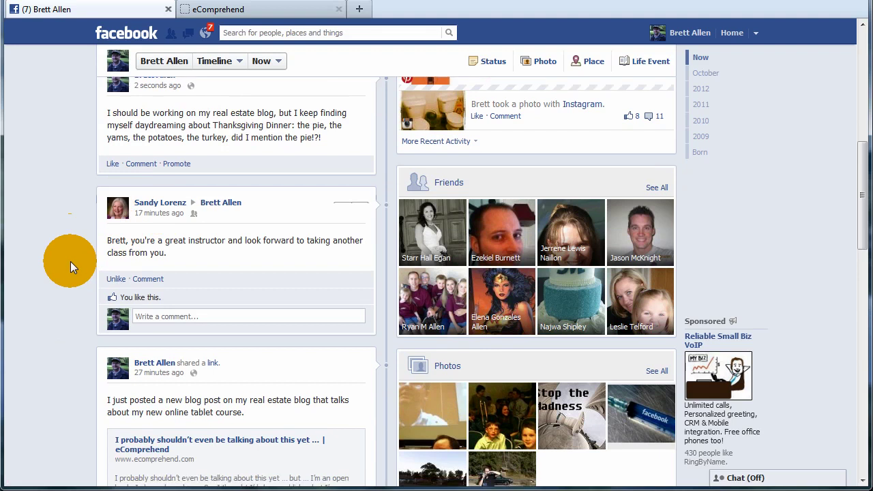
{"action": "scroll", "coordinate": [71, 262], "scroll_direction": "down", "scroll_amount": 1}
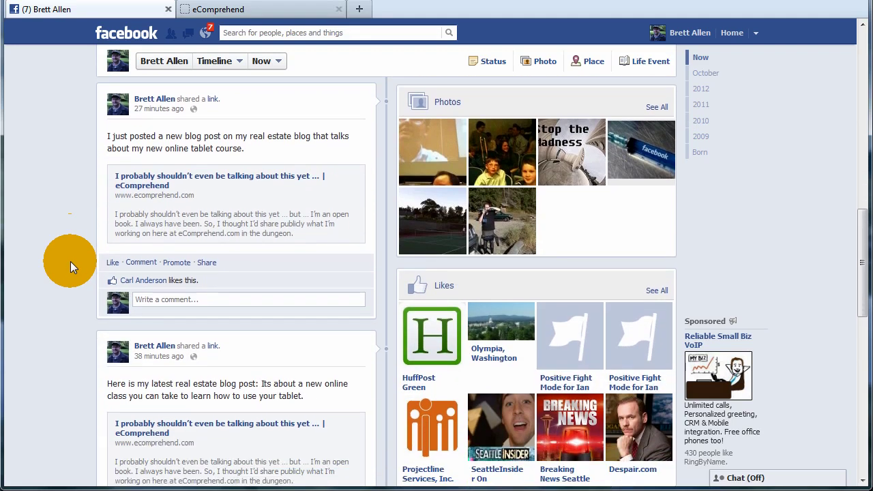
{"action": "scroll", "coordinate": [45, 231], "scroll_direction": "up", "scroll_amount": 2}
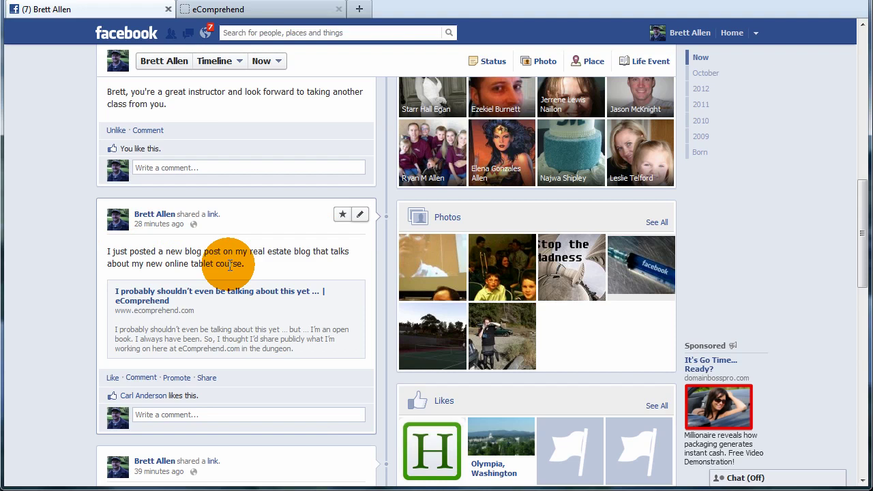
{"action": "left_click", "coordinate": [194, 227]}
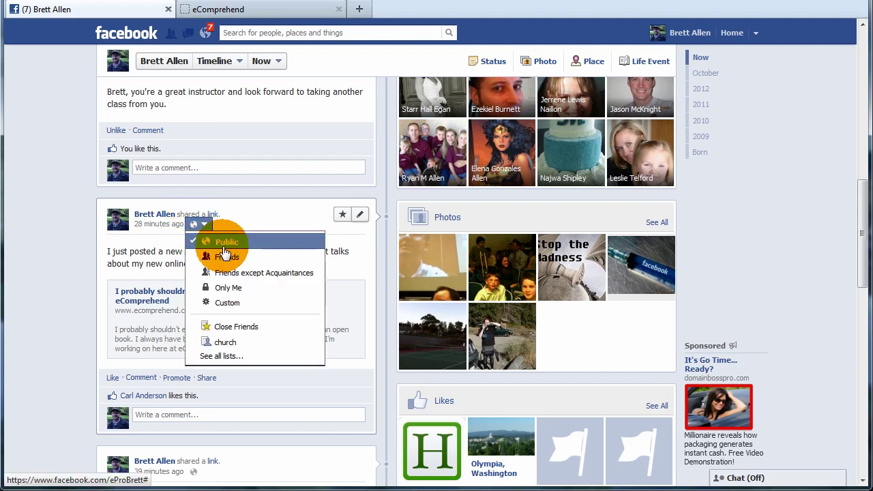
{"action": "left_click", "coordinate": [223, 304]}
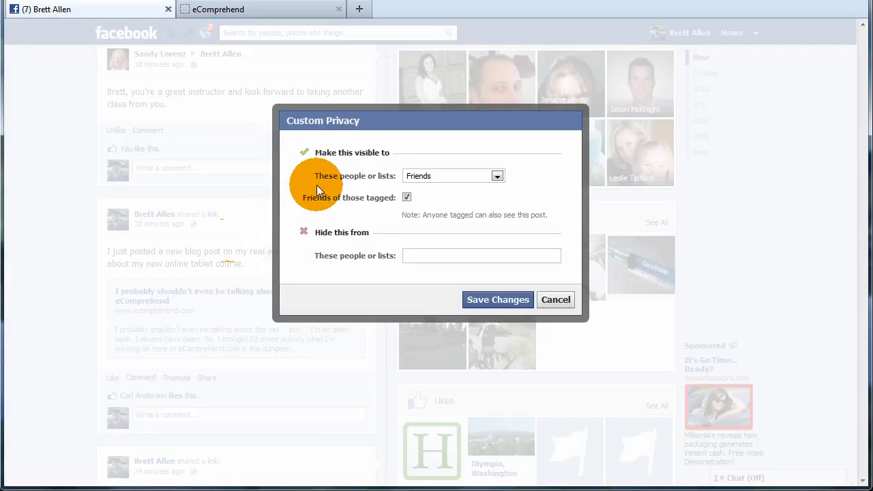
{"action": "left_click", "coordinate": [496, 176]}
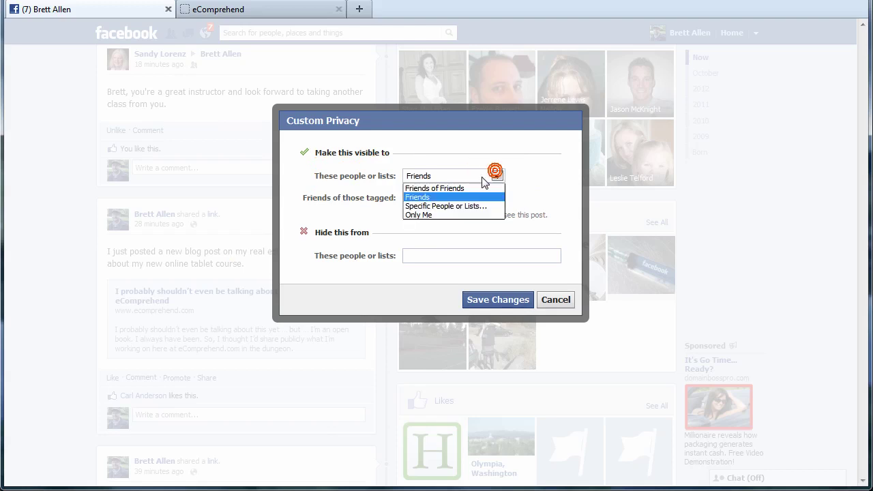
{"action": "left_click", "coordinate": [427, 187]}
Hide the shared blog link from the church and Not Realtors lists and save the custom privacy settings.
{"action": "left_click", "coordinate": [405, 255]}
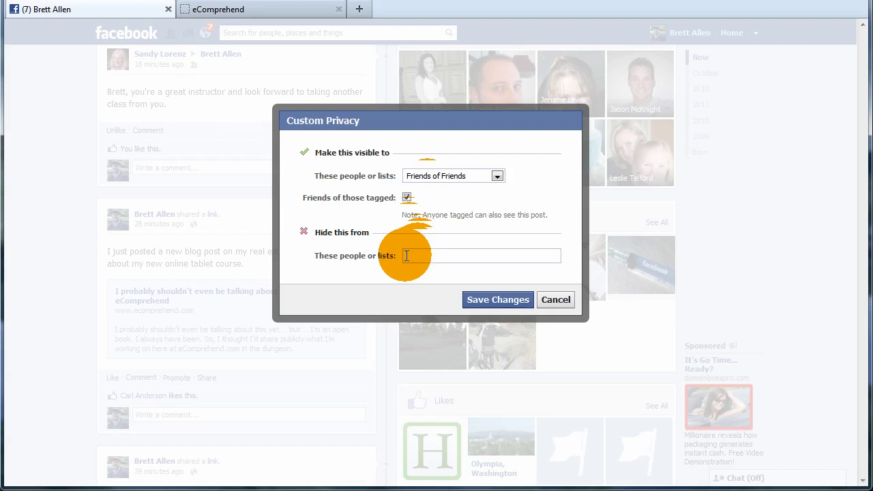
{"action": "type", "text": "church"}
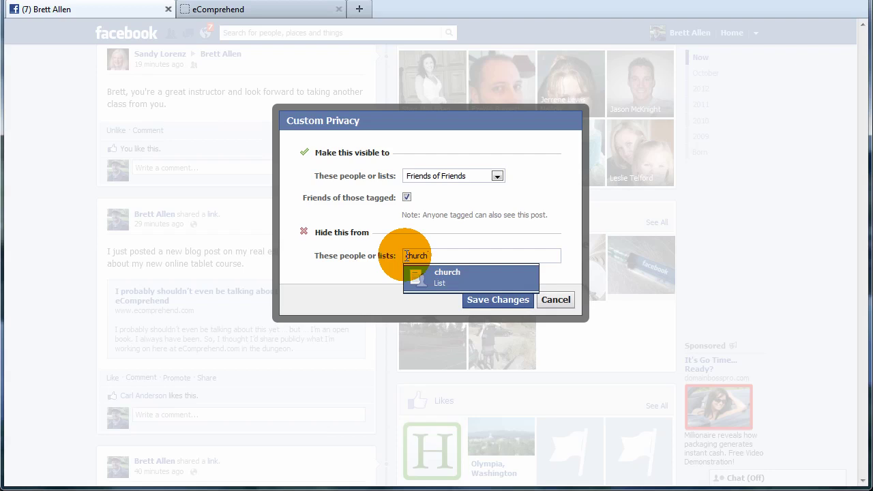
{"action": "left_click", "coordinate": [452, 276]}
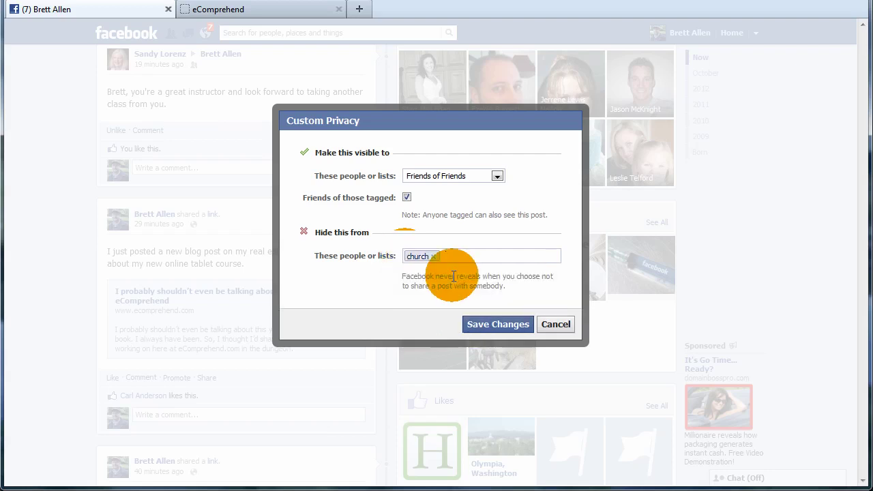
{"action": "type", "text": "not"}
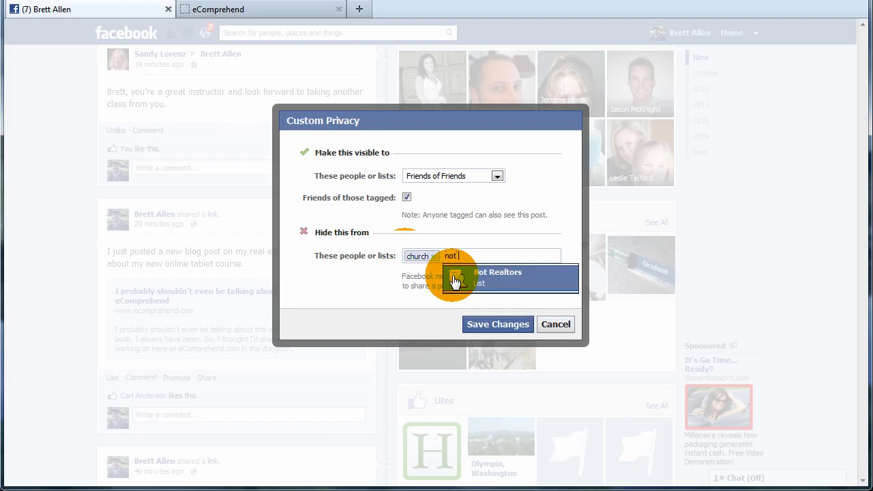
{"action": "key", "text": "BackSpace"}
{"action": "key", "text": "BackSpace"}
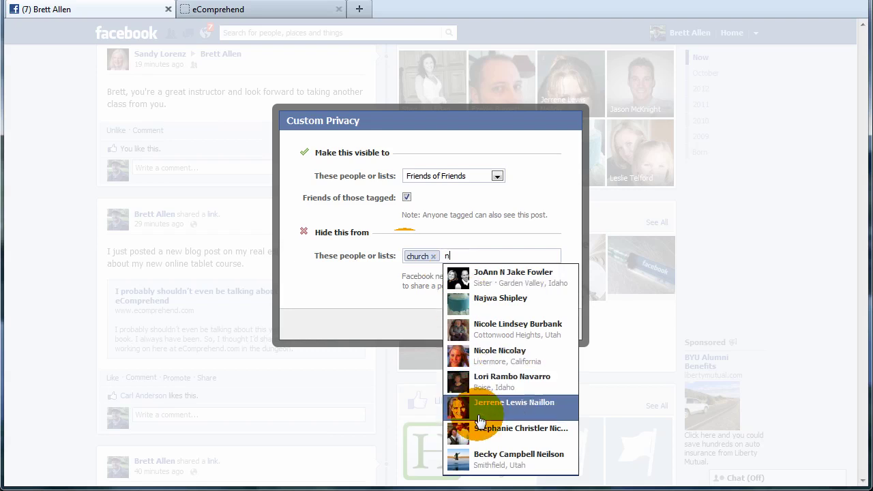
{"action": "double_click", "coordinate": [455, 258]}
{"action": "type", "text": "not"}
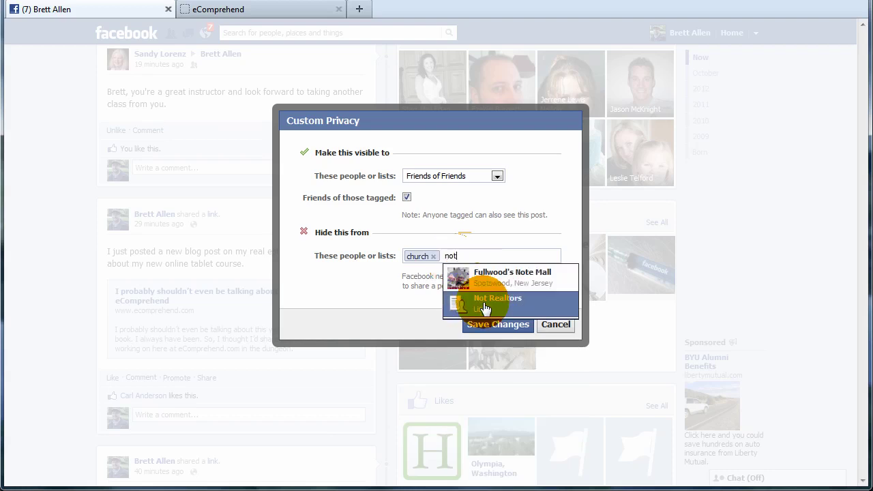
{"action": "left_click", "coordinate": [485, 304]}
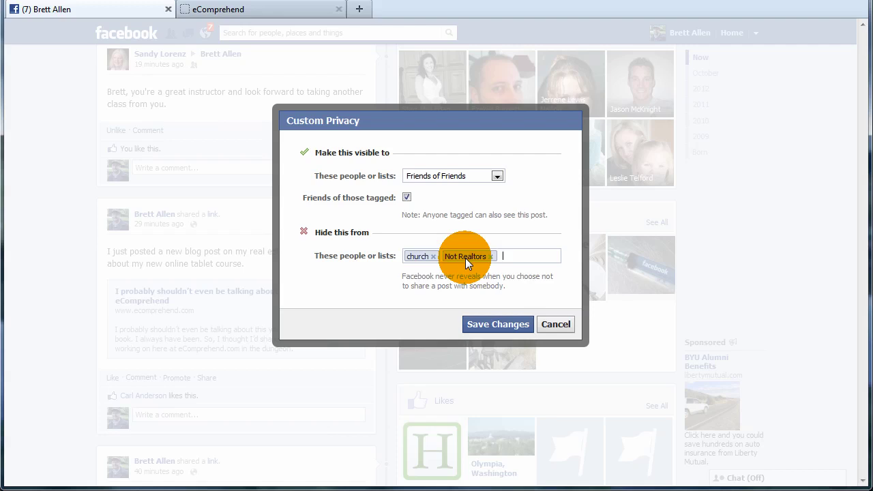
{"action": "left_click", "coordinate": [346, 269]}
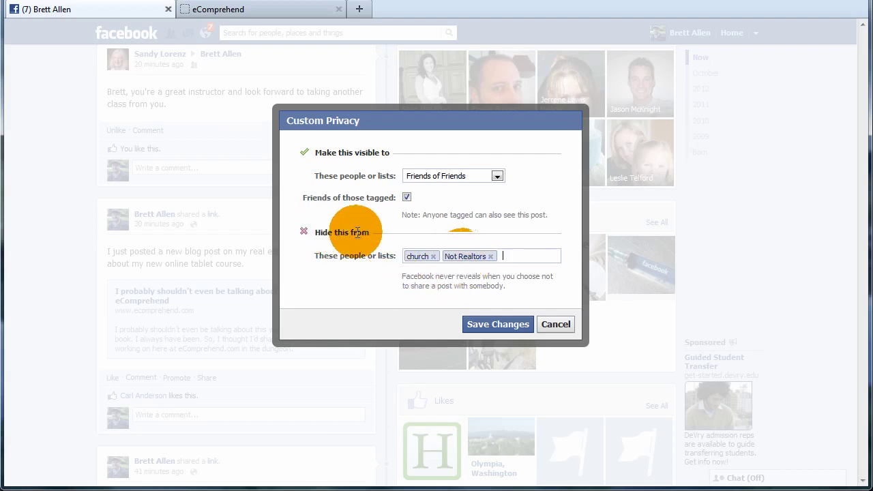
{"action": "left_click", "coordinate": [479, 325]}
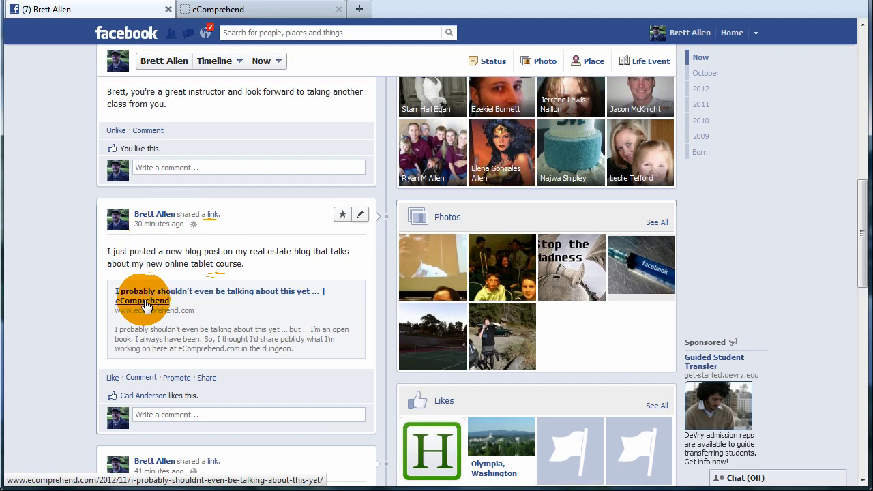
{"action": "mouse_move", "coordinate": [194, 226]}
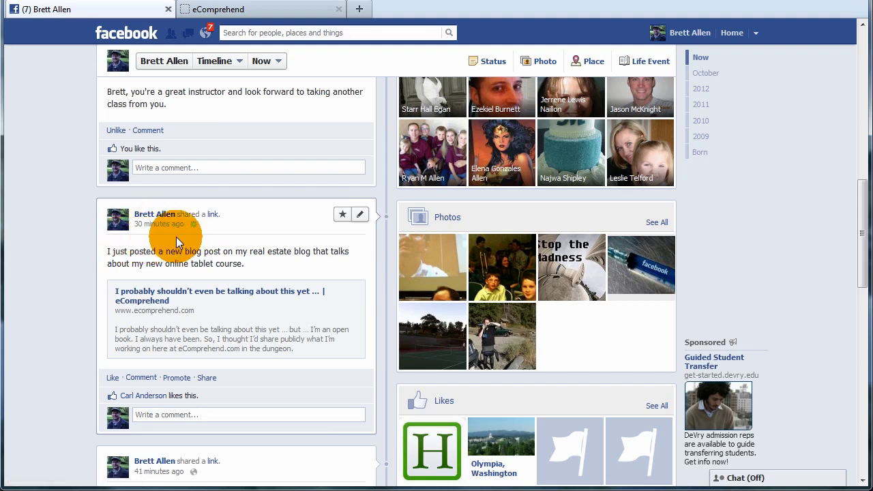
{"action": "left_click", "coordinate": [181, 268]}
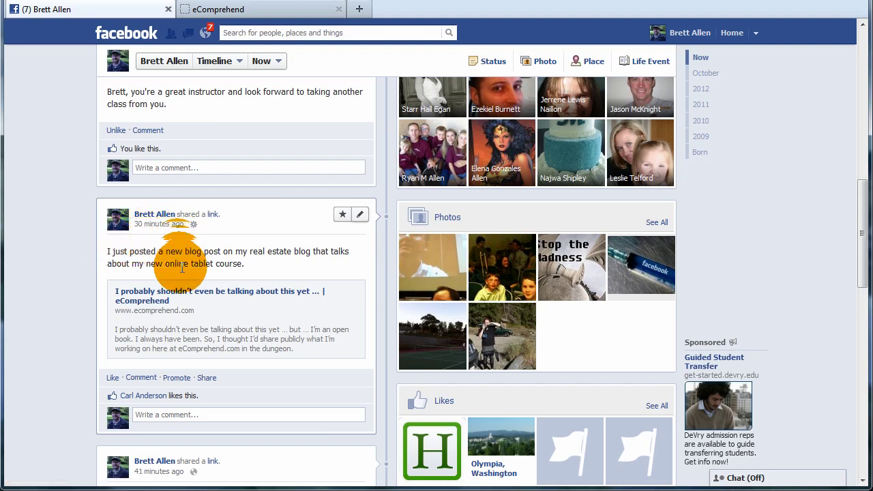